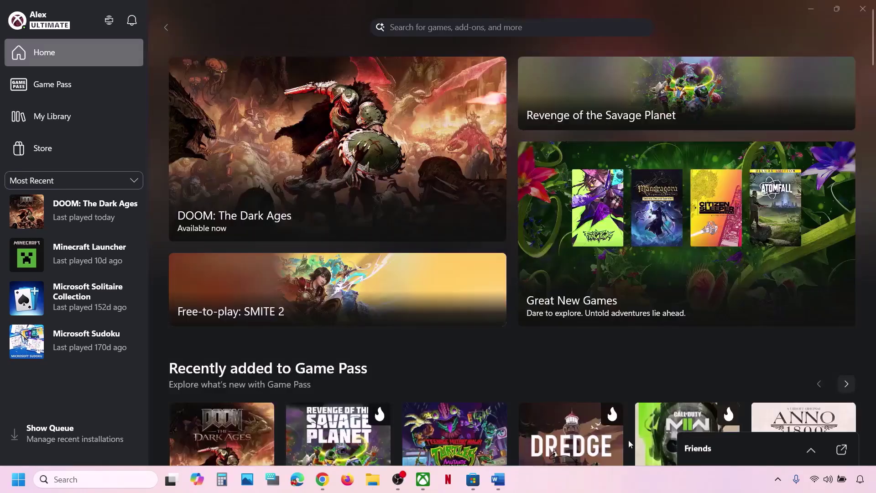
Check the troubleshooting notes, then open Xbox support from the Xbox app's profile and settings menu.
left_click(498, 479)
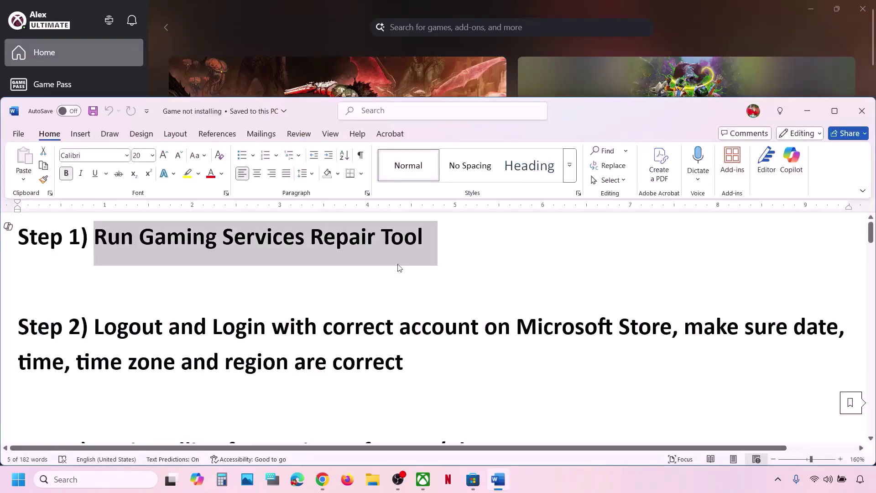
left_click(306, 34)
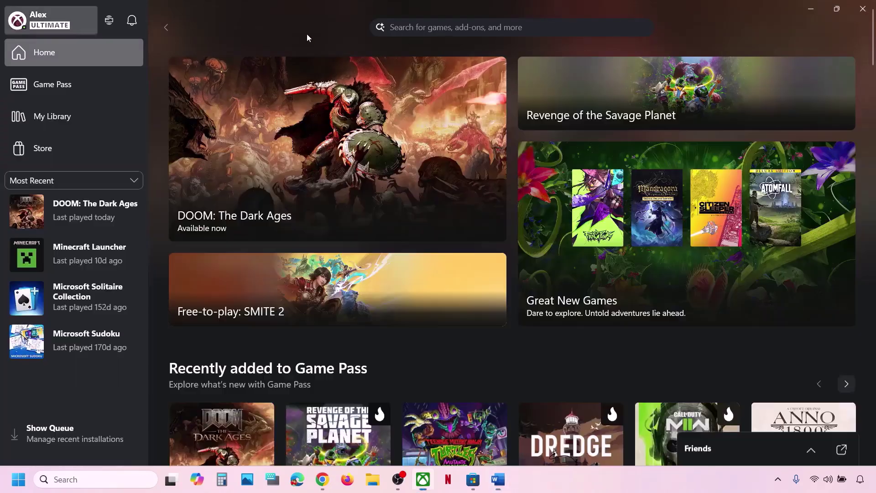
left_click(46, 25)
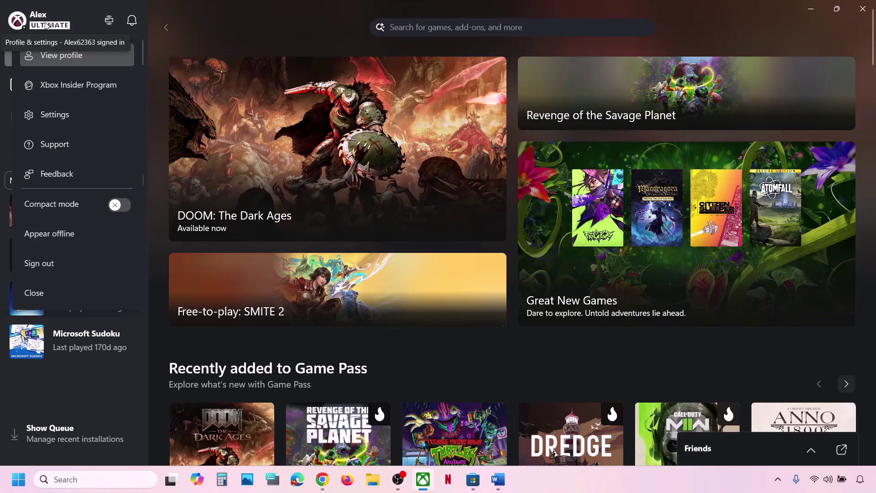
left_click(55, 145)
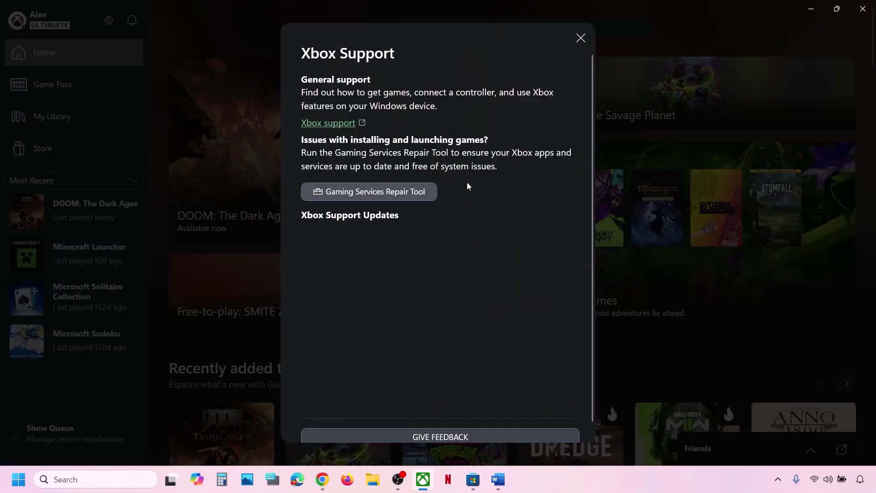
Run the Gaming Services Repair Tool until every component shows Completed, then close the results.
left_click(384, 195)
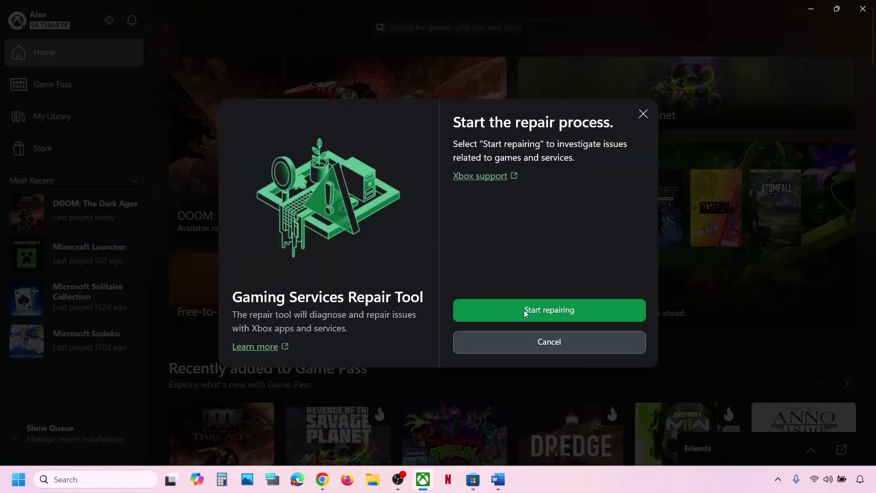
left_click(526, 311)
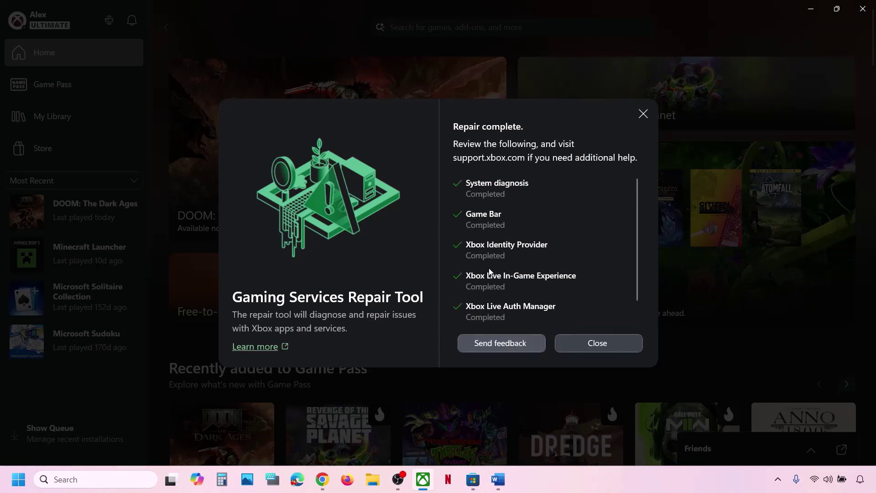
scroll(489, 267, "down", 2)
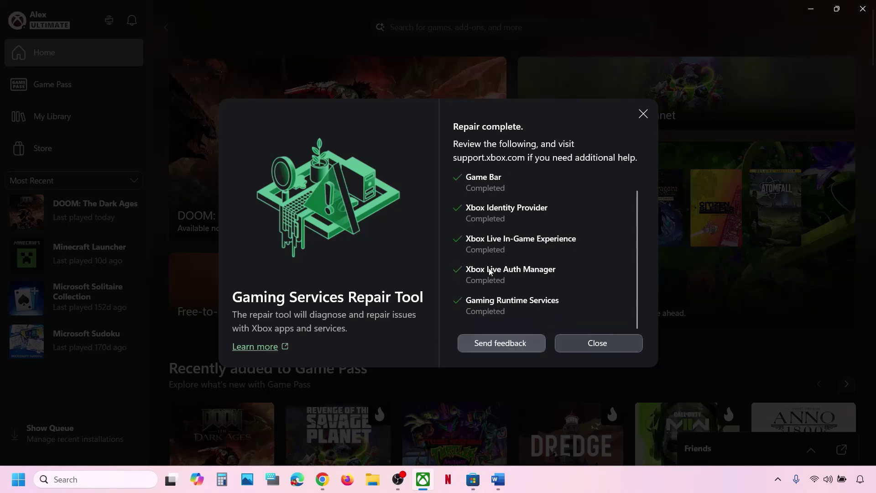
left_click(581, 344)
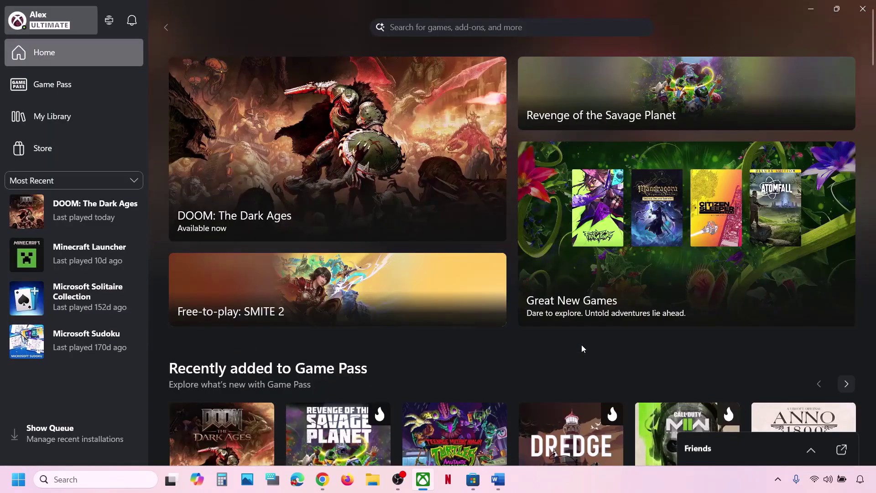
Download GamingRepairTool.exe from the Xbox Support article, run it to success (0x0), and close its console.
left_click(331, 485)
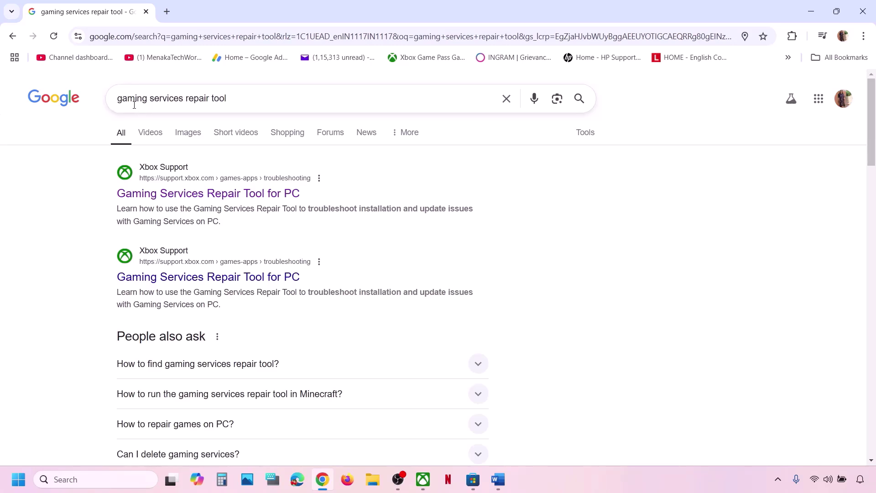
left_click(196, 197)
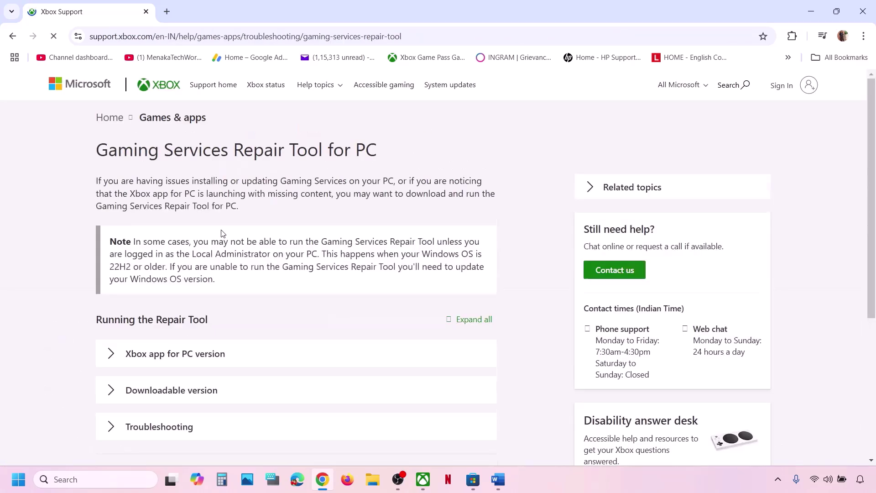
scroll(222, 233, "down", 4)
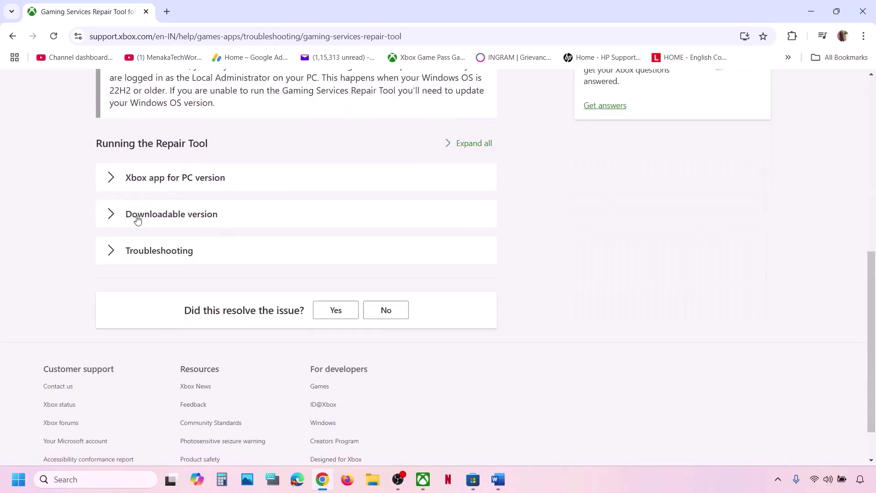
left_click(157, 220)
scroll(203, 342, "down", 6)
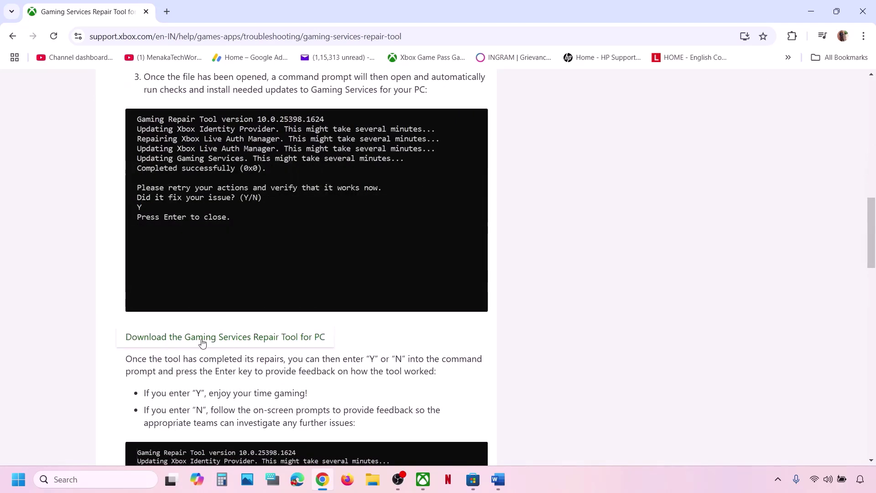
left_click(277, 340)
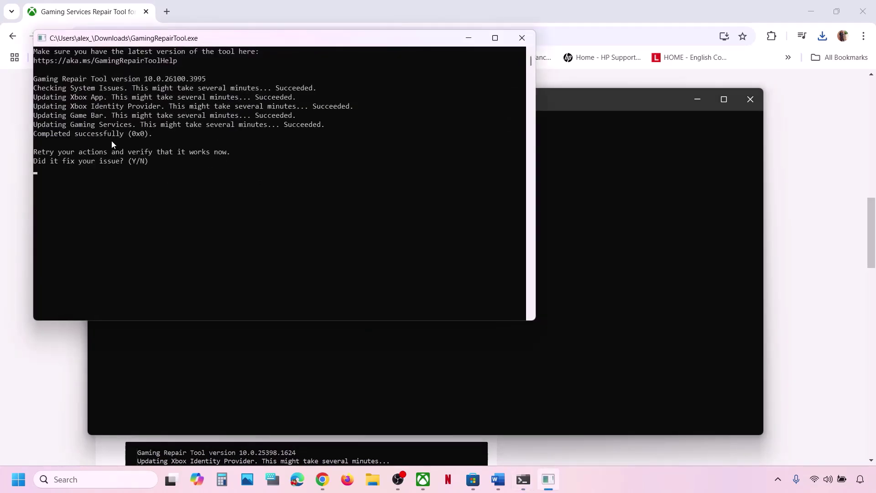
left_click(522, 35)
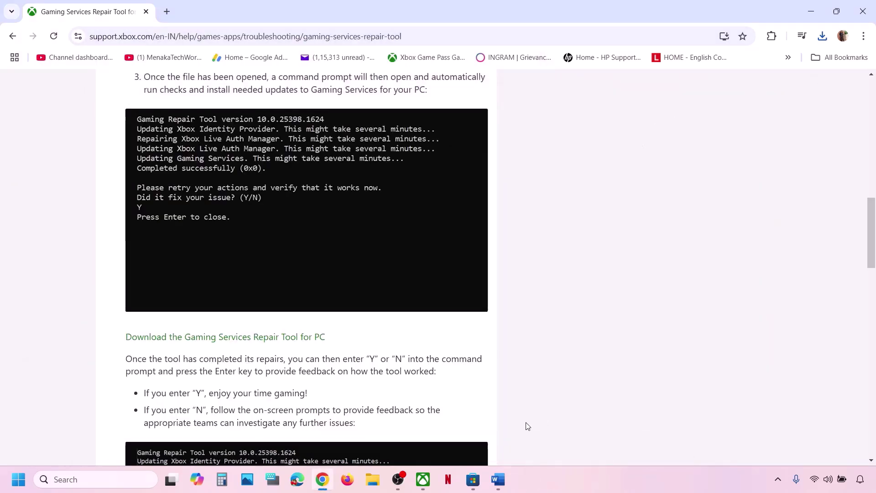
Highlight the Step 2 account and date/time instructions in the Word notes.
left_click(498, 479)
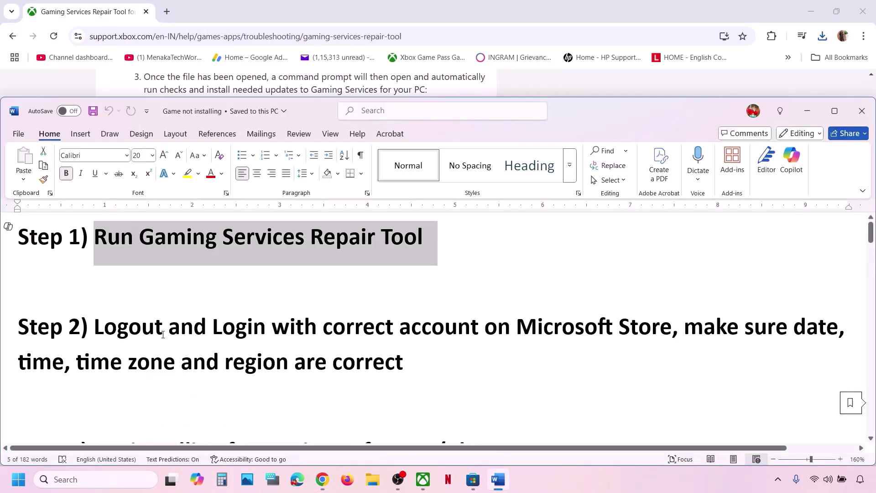
left_click_drag(106, 331, 481, 378)
left_click(602, 32)
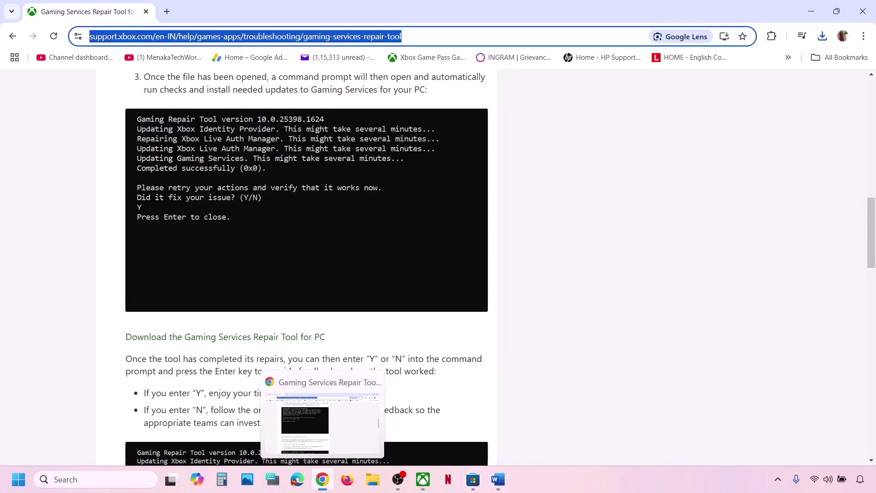
Open Windows Settings with Win+I, bring up the Xbox app, and launch Microsoft Store.
key("super+i")
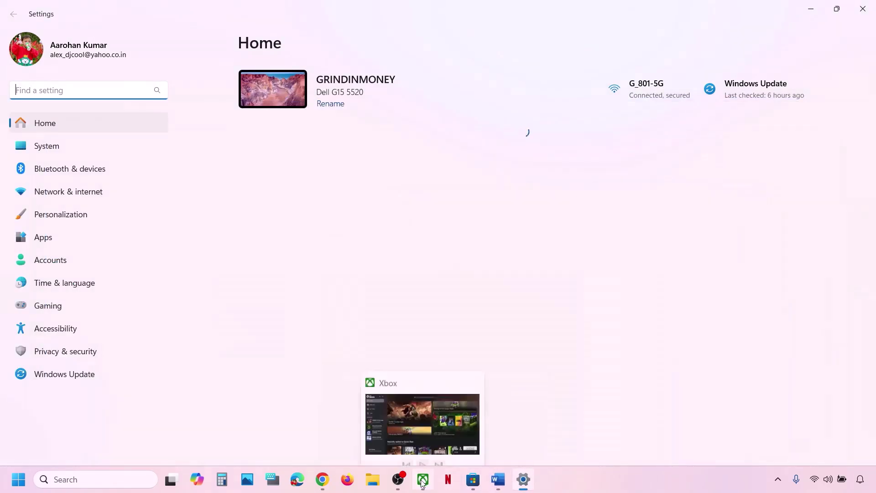
left_click(425, 479)
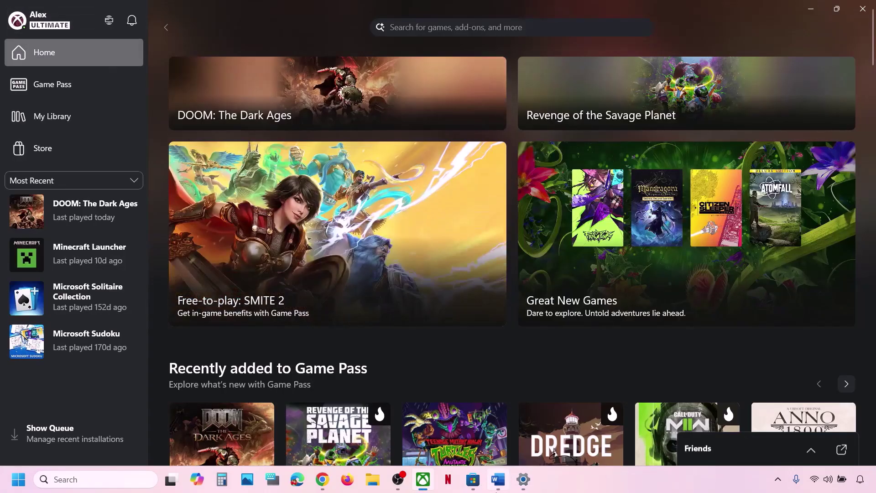
left_click(473, 479)
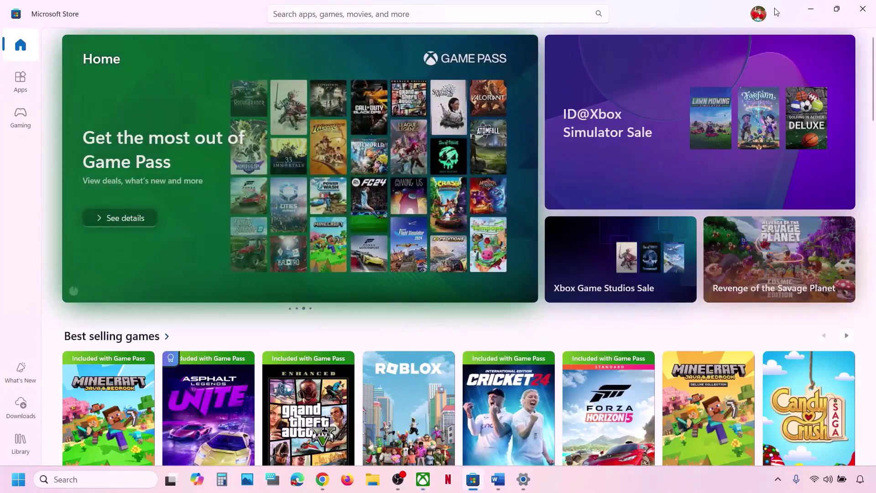
Sign out of Microsoft Store and back in with the correct Microsoft account, verifying with the PIN.
left_click(759, 14)
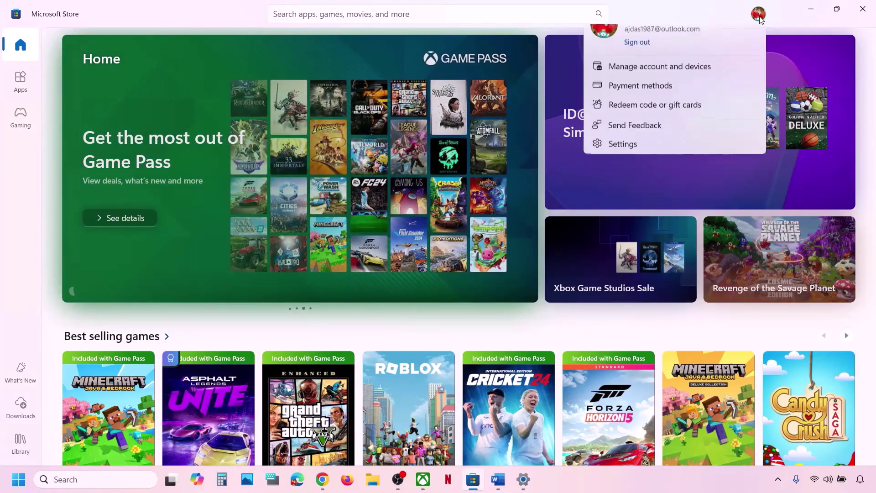
left_click(640, 64)
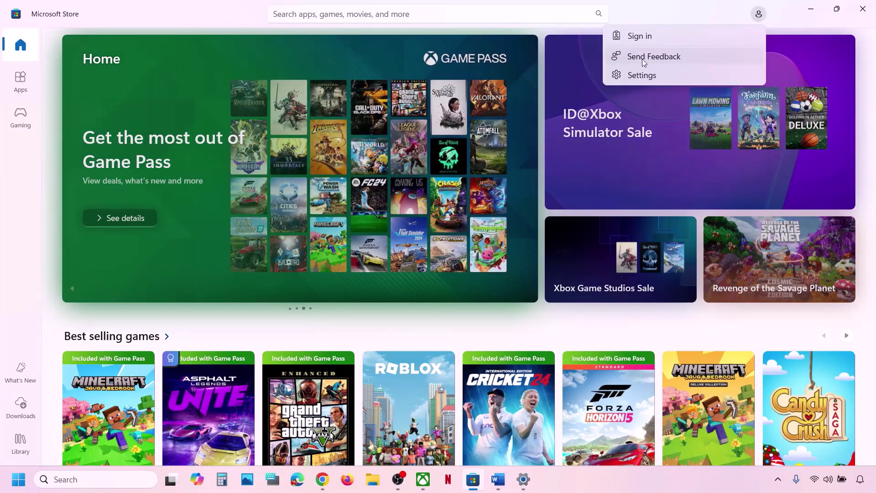
left_click(642, 37)
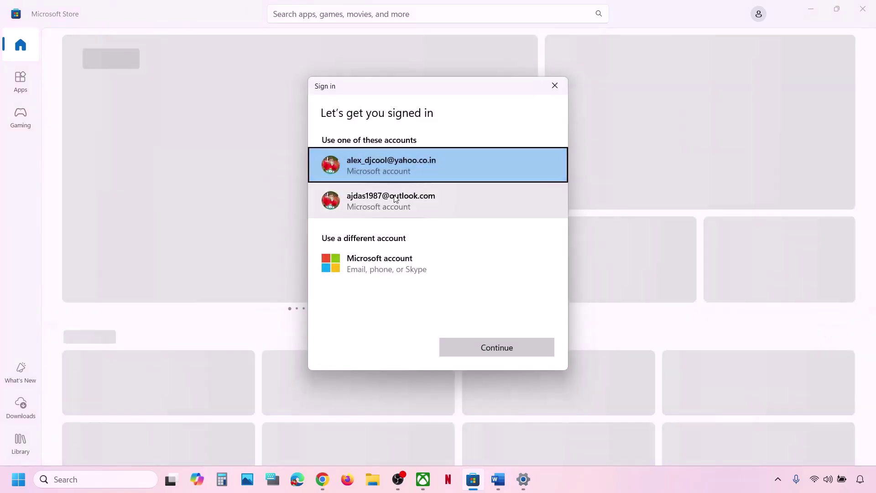
left_click(411, 200)
left_click(500, 349)
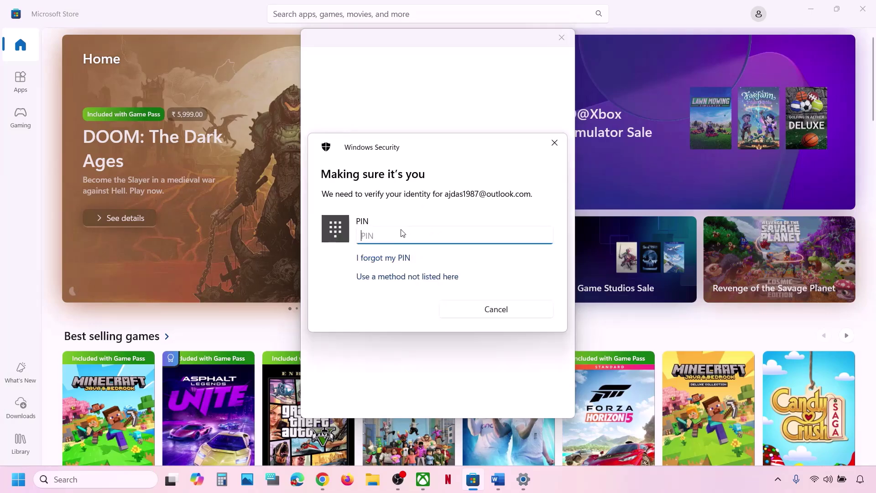
type("••••")
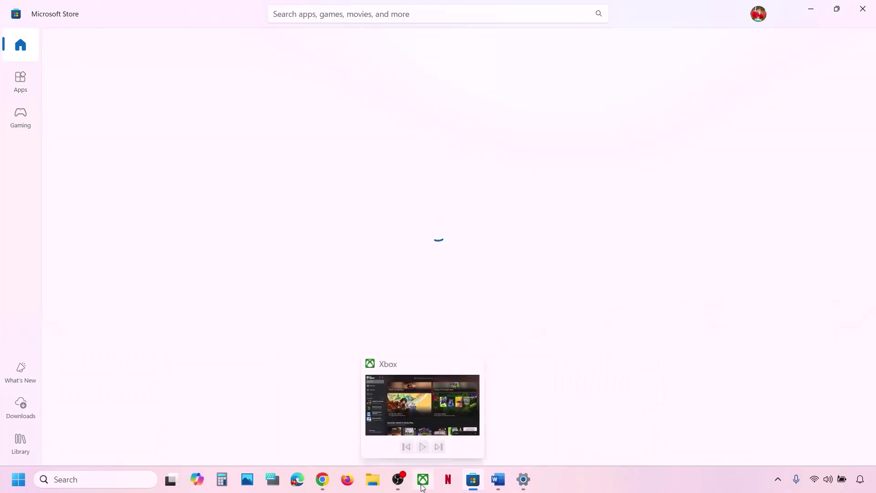
left_click(423, 478)
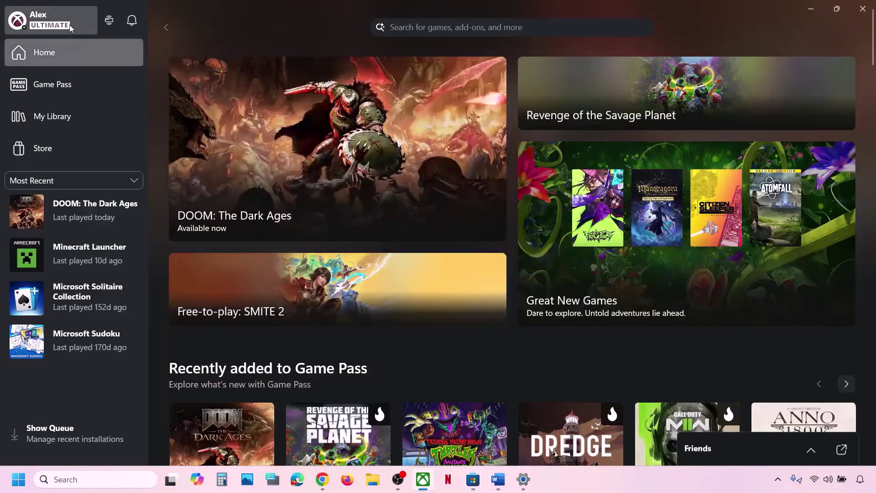
Sign out of the Xbox app and sign back in with the correct Microsoft account, finishing at Let's go.
left_click(70, 25)
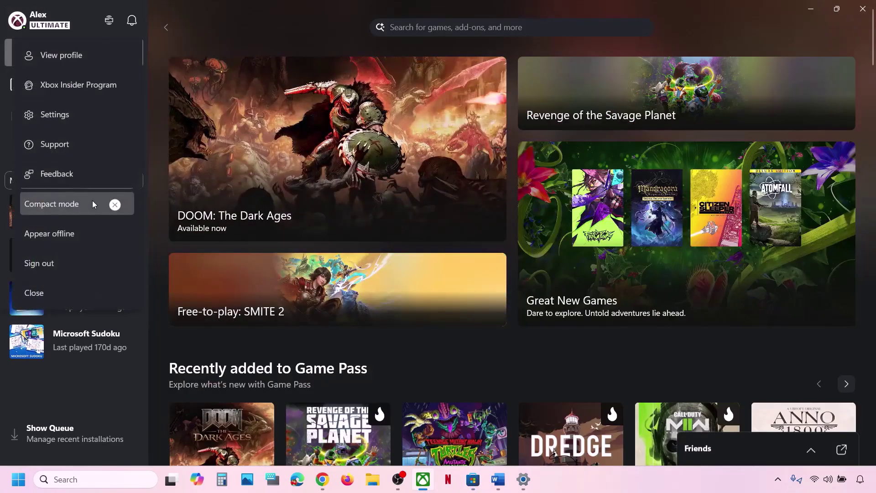
left_click(50, 264)
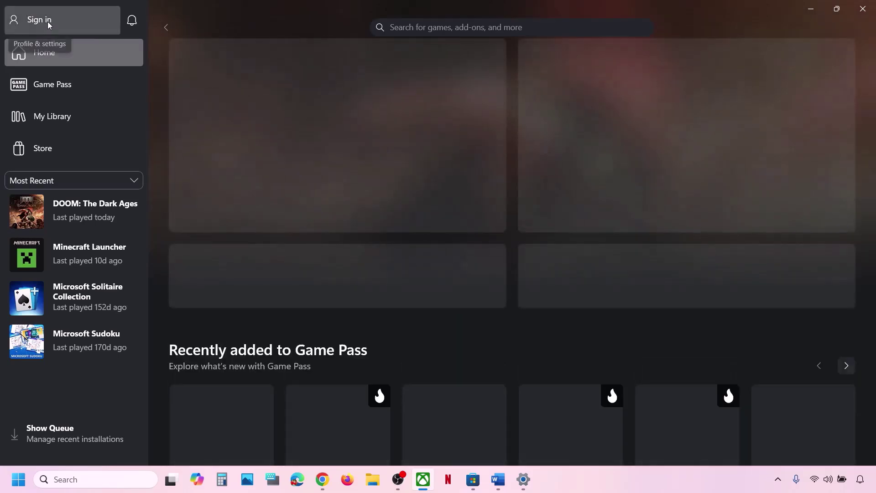
left_click(40, 23)
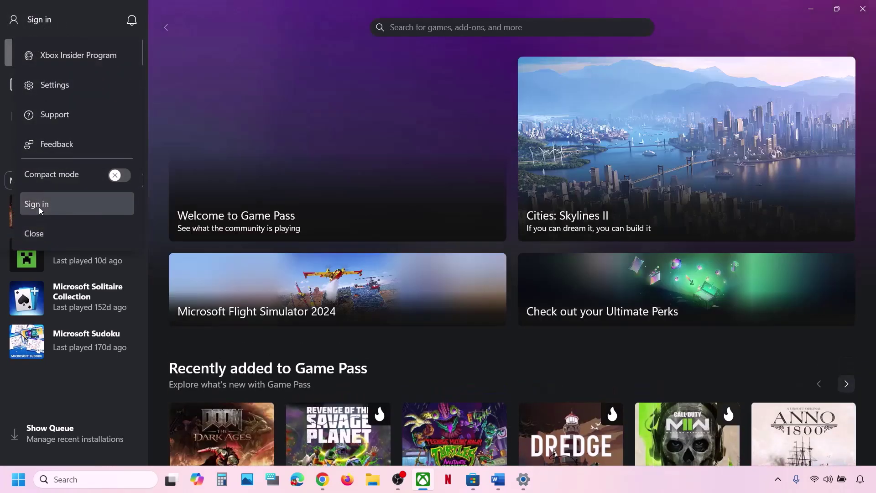
left_click(39, 207)
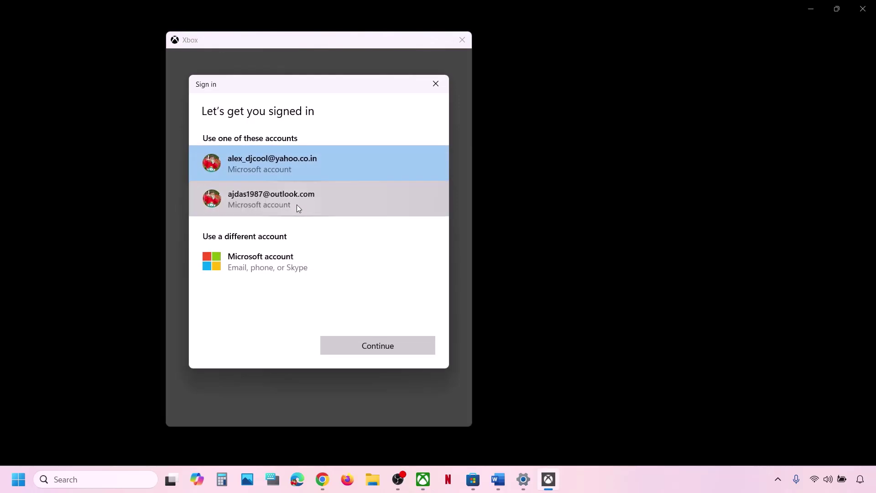
left_click(297, 204)
left_click(415, 347)
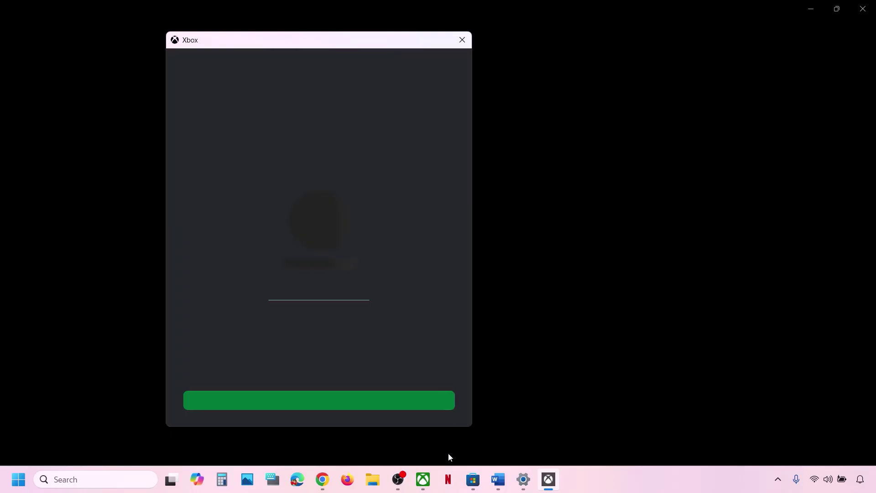
left_click(362, 409)
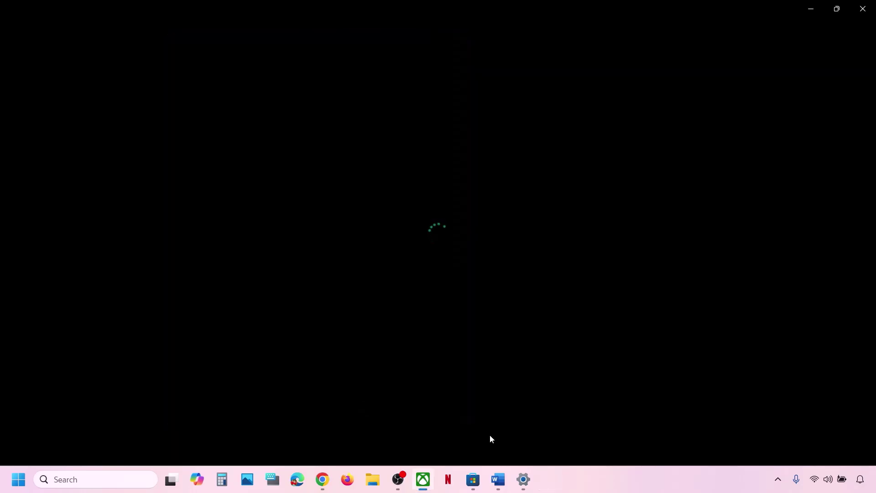
Highlight the time zone and region sentence in the Word troubleshooting notes.
left_click(466, 397)
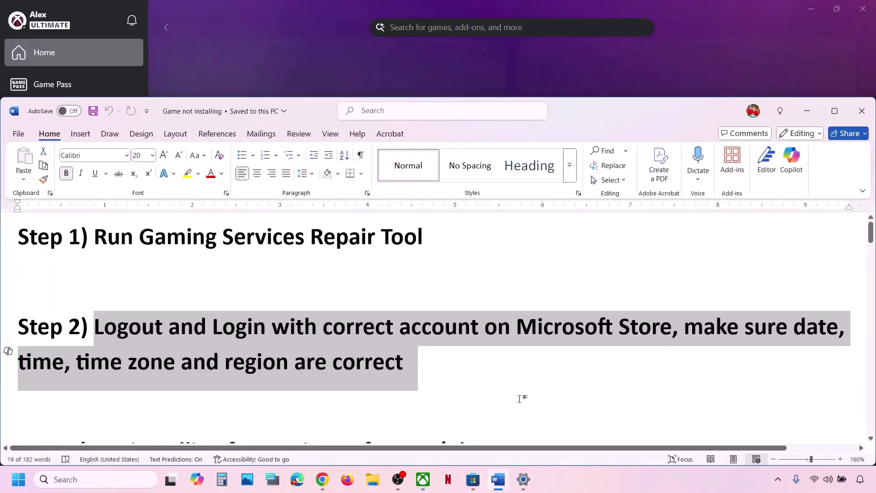
left_click_drag(93, 362, 450, 352)
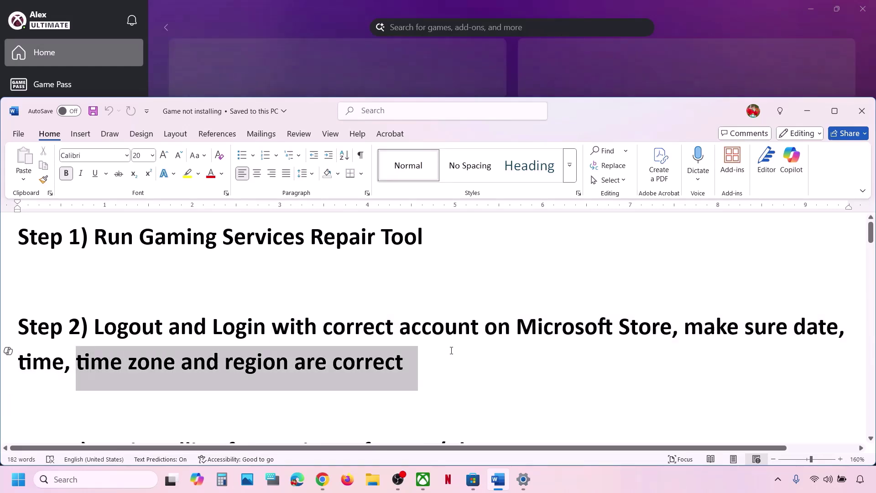
left_click(408, 52)
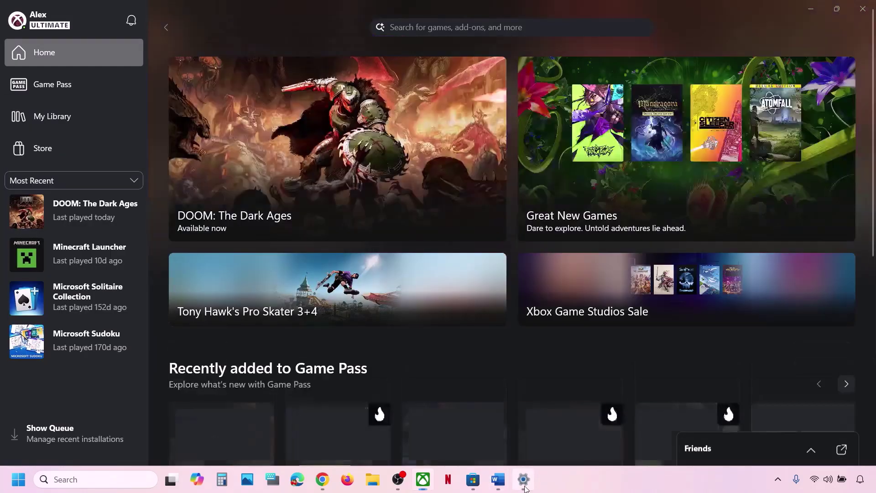
In Settings' Date & time page, toggle 'Set time zone automatically' off and back on.
left_click(523, 479)
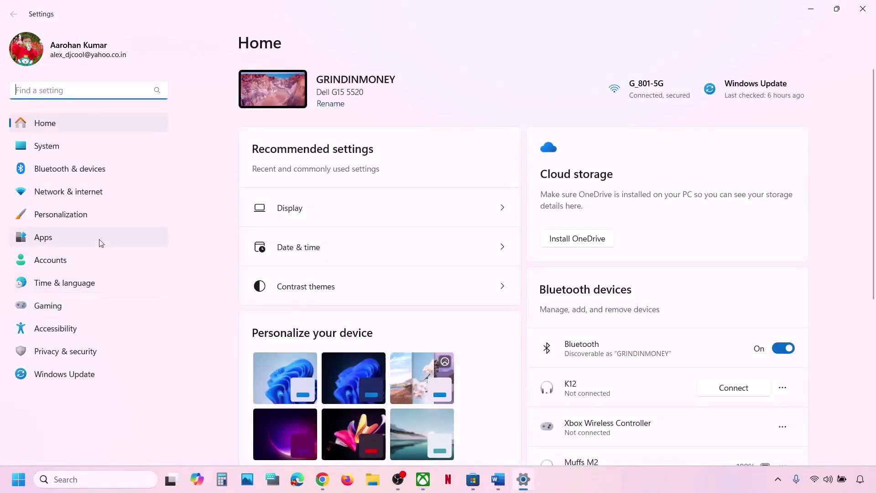
left_click(70, 286)
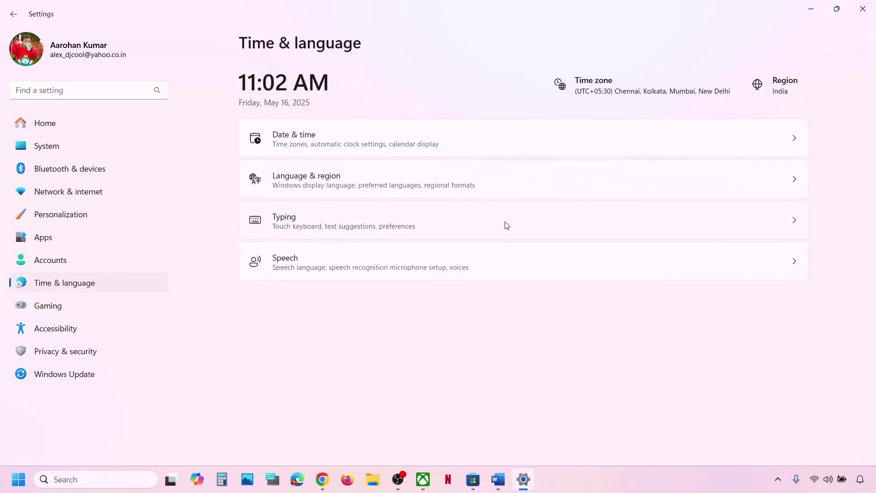
left_click(355, 133)
scroll(602, 231, "down", 2)
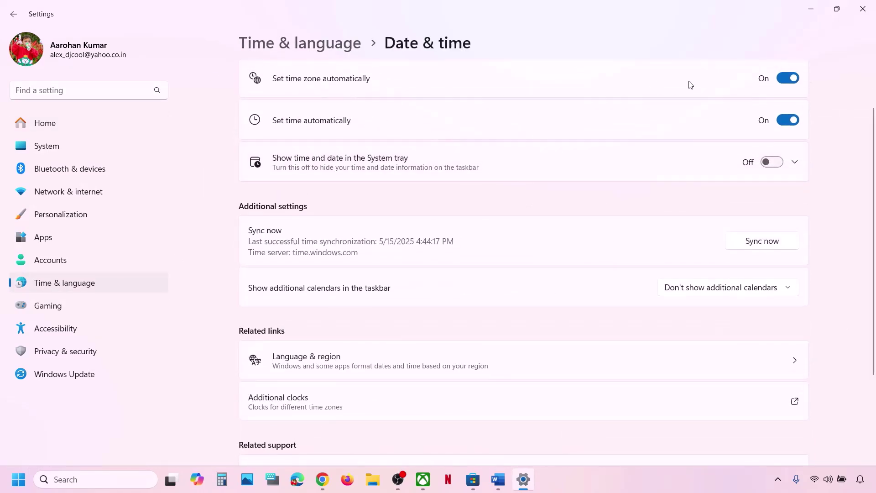
left_click(785, 78)
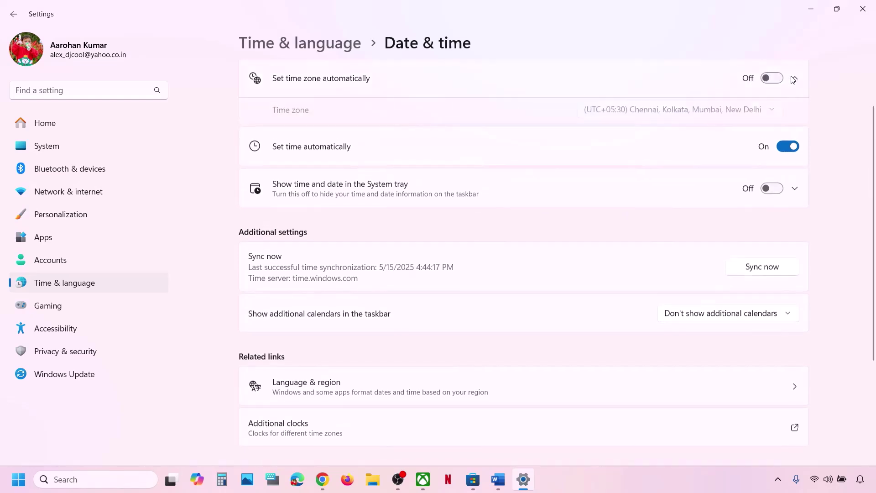
left_click(776, 80)
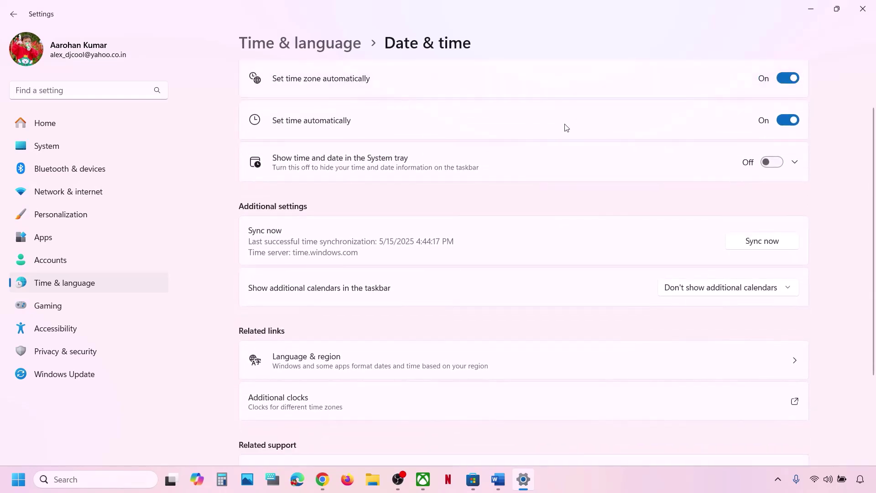
Toggle 'Set time automatically' off and on, then sync the clock with Sync now.
left_click(787, 121)
left_click(774, 121)
left_click(774, 248)
Confirm India as the country or region in Language & region, close Settings, and return to Word.
left_click(90, 280)
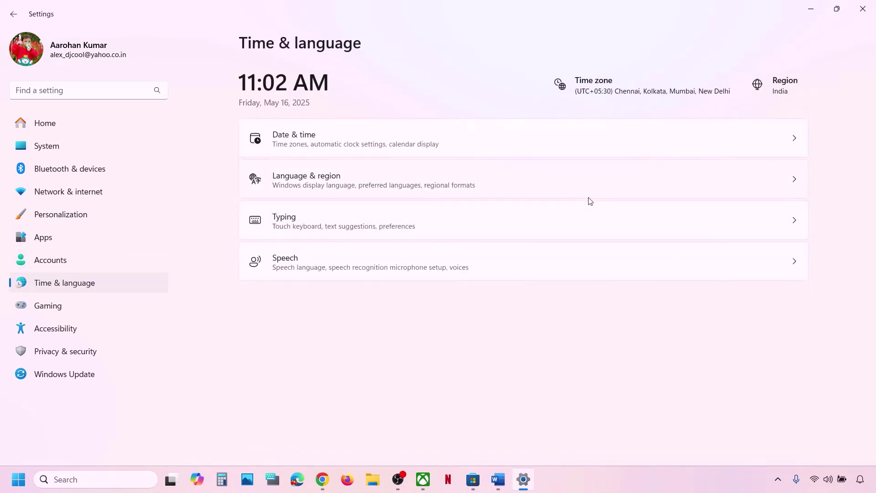
left_click(427, 184)
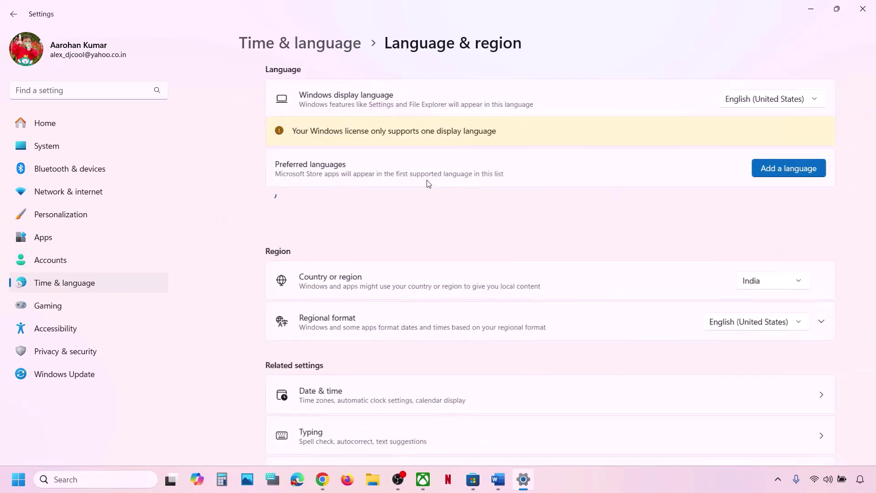
scroll(549, 260, "down", 1)
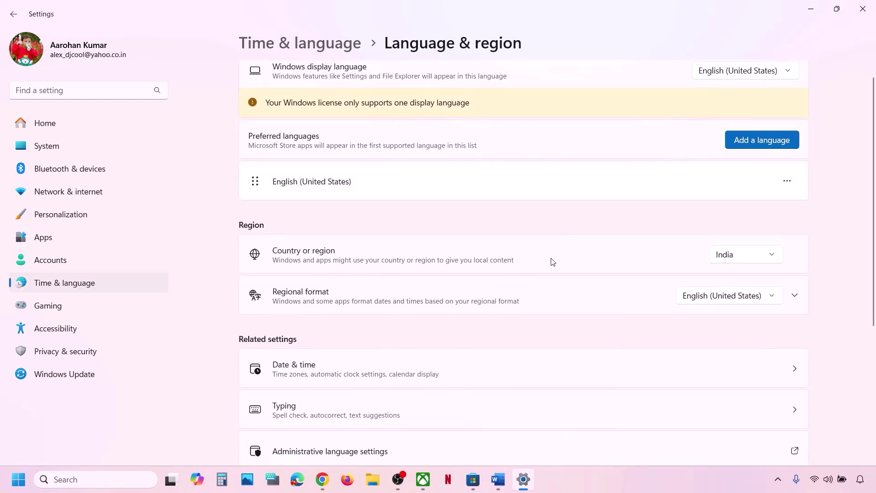
left_click(736, 264)
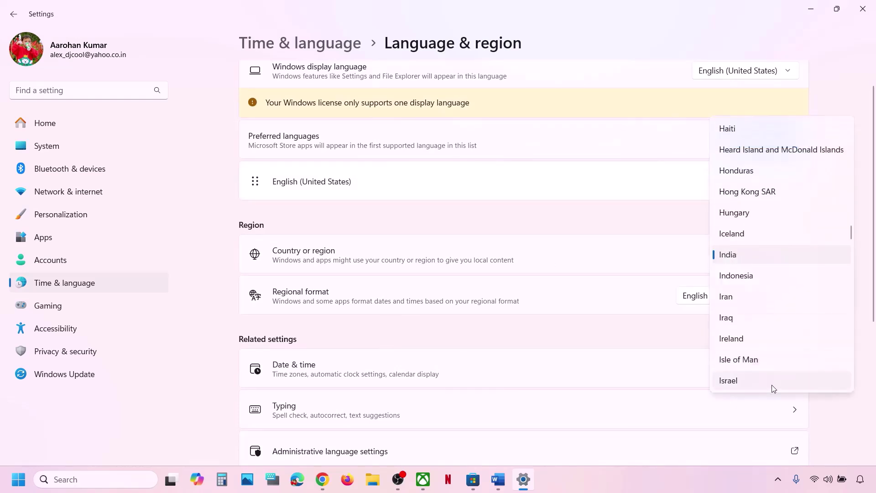
left_click(757, 259)
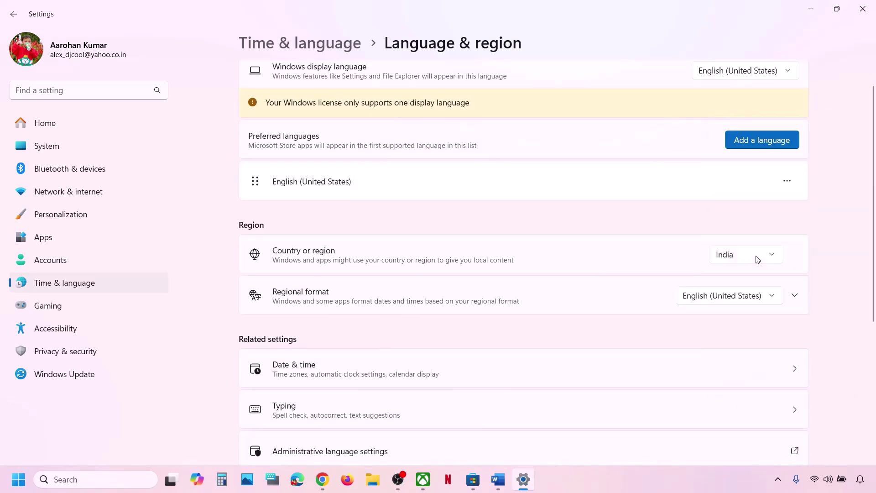
left_click(872, 10)
left_click(498, 479)
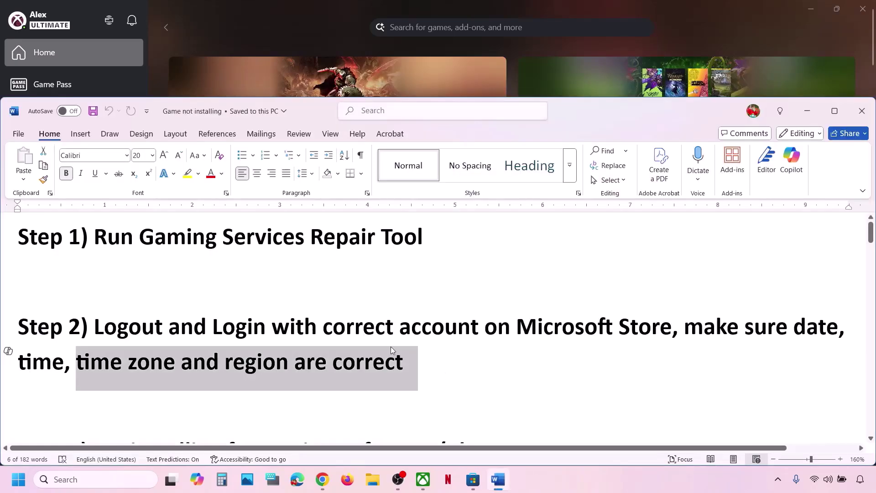
Highlight the Step 3 installing text in Word, then view Microsoft Store's Updates & downloads list.
scroll(167, 379, "down", 3)
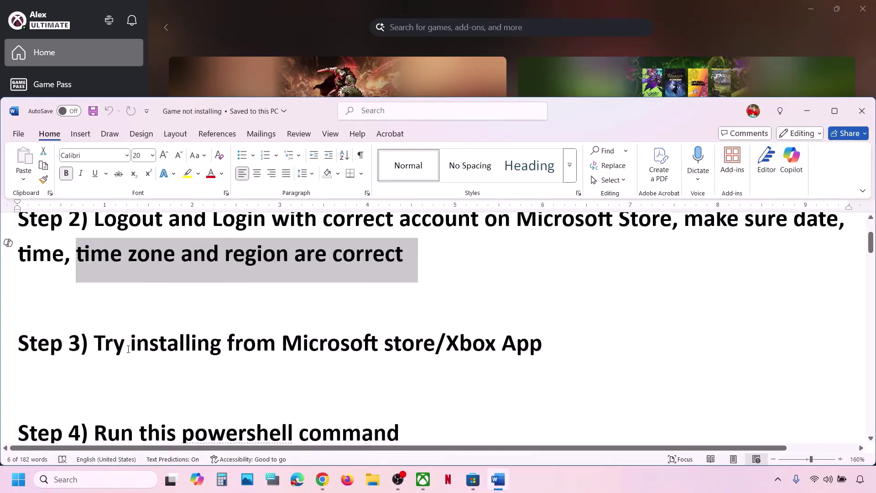
left_click_drag(128, 349, 555, 336)
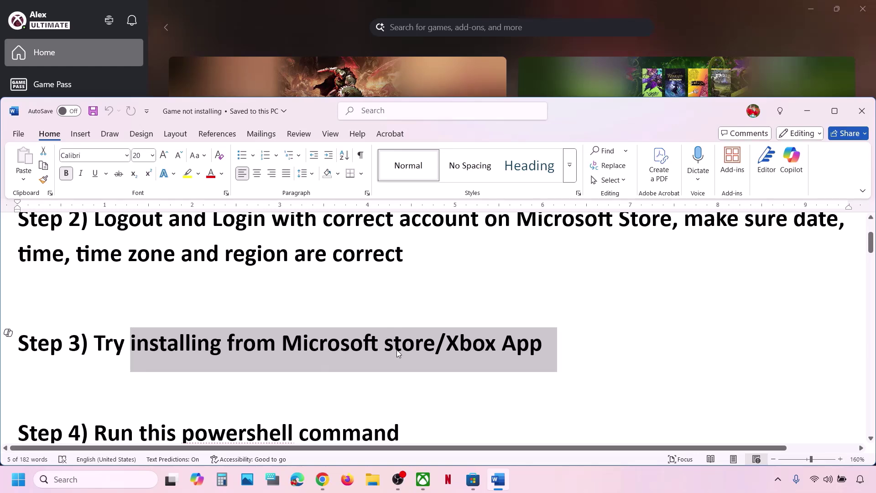
left_click(473, 479)
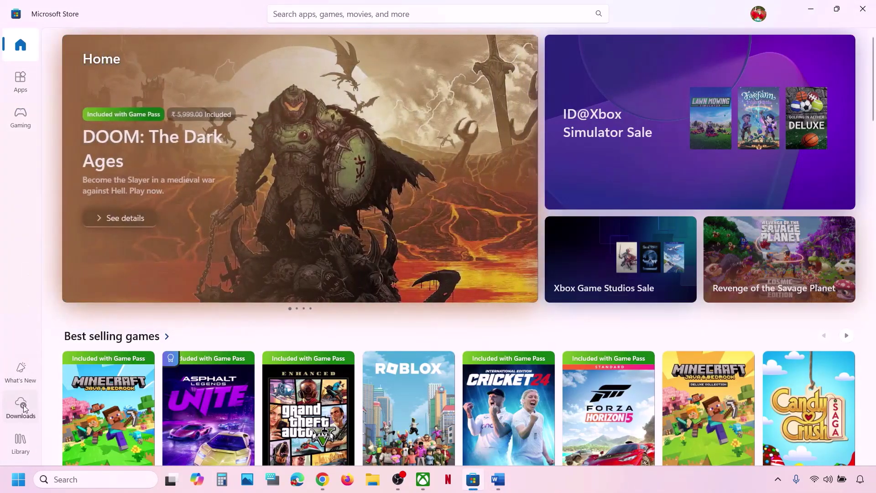
left_click(21, 408)
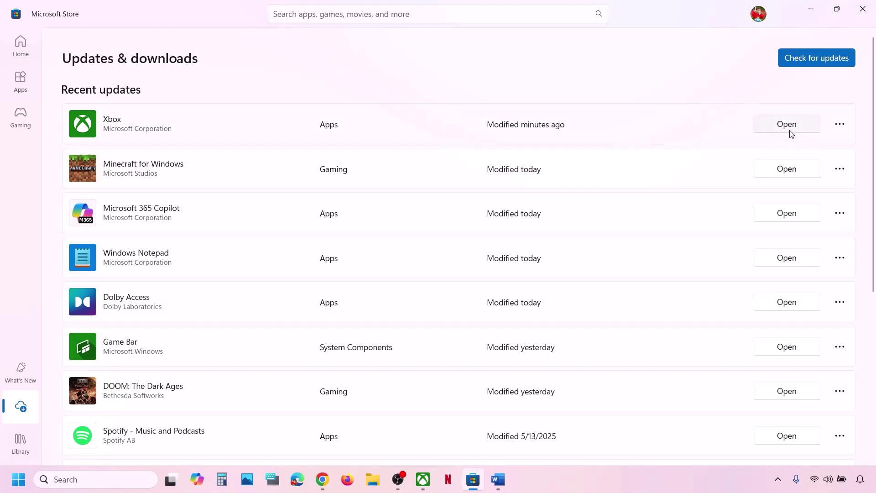
scroll(766, 269, "down", 5)
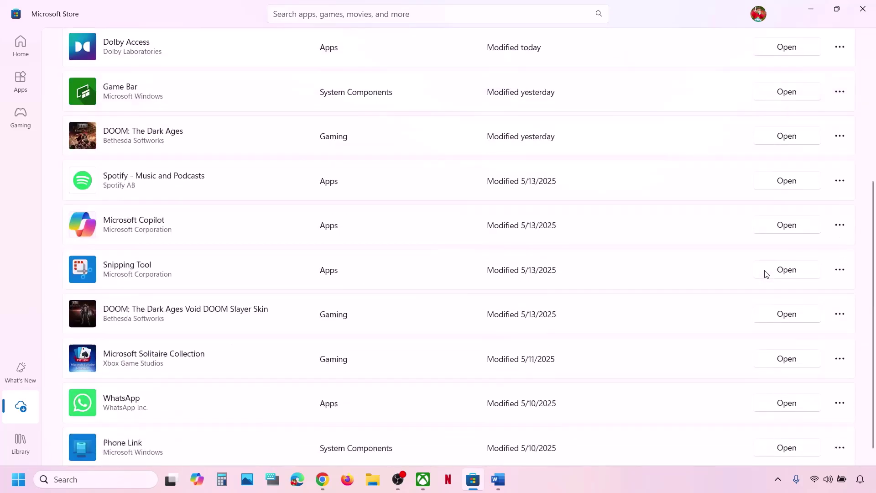
scroll(768, 272, "up", 6)
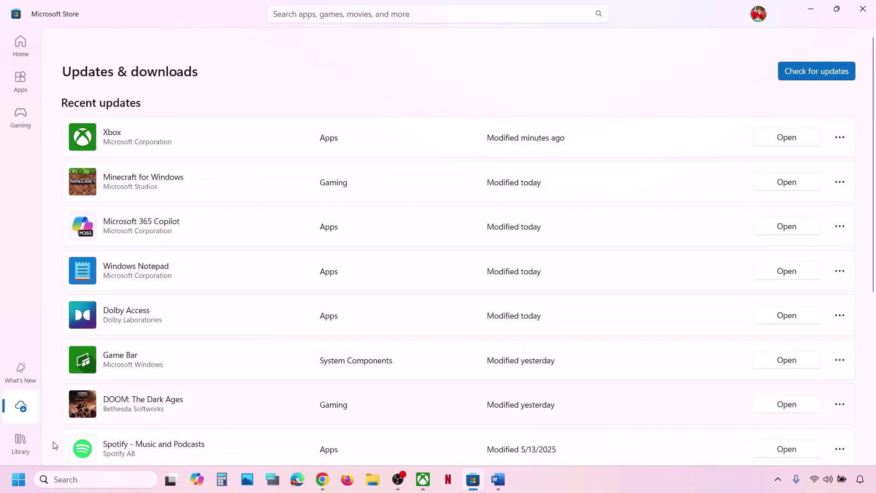
Browse the Microsoft Store Library, then go back via the Xbox app to the Word notes.
left_click(22, 444)
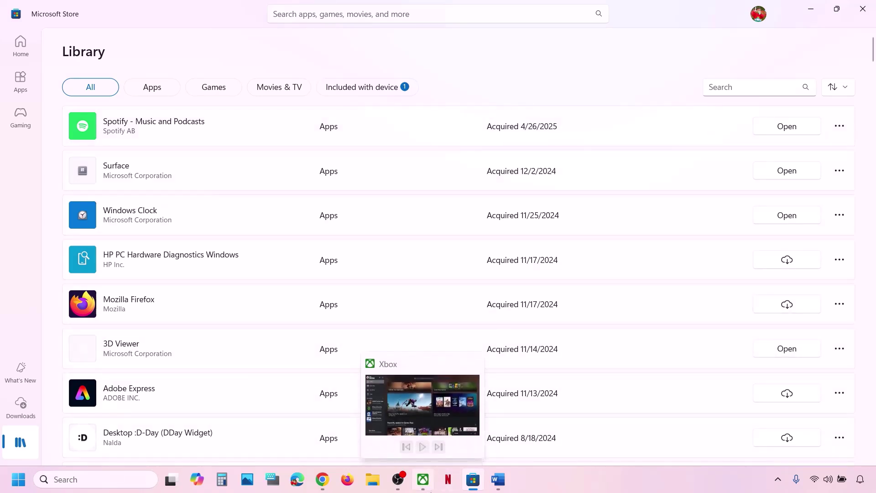
left_click(422, 412)
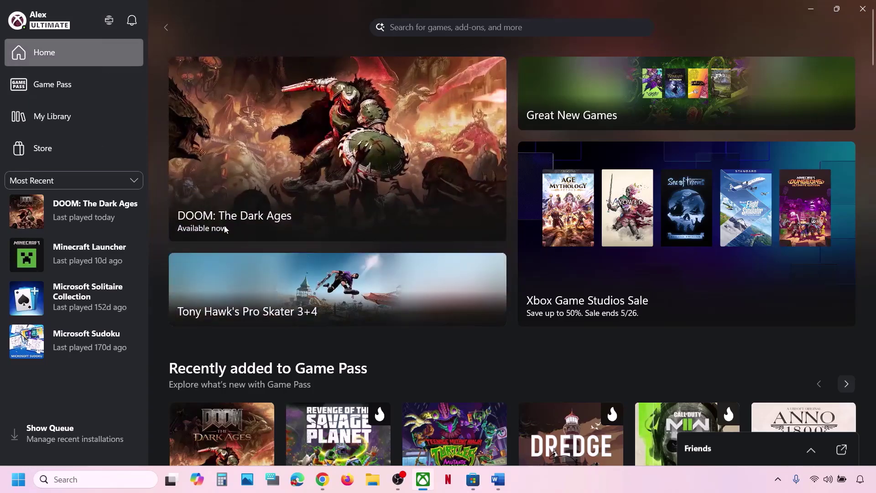
left_click(498, 479)
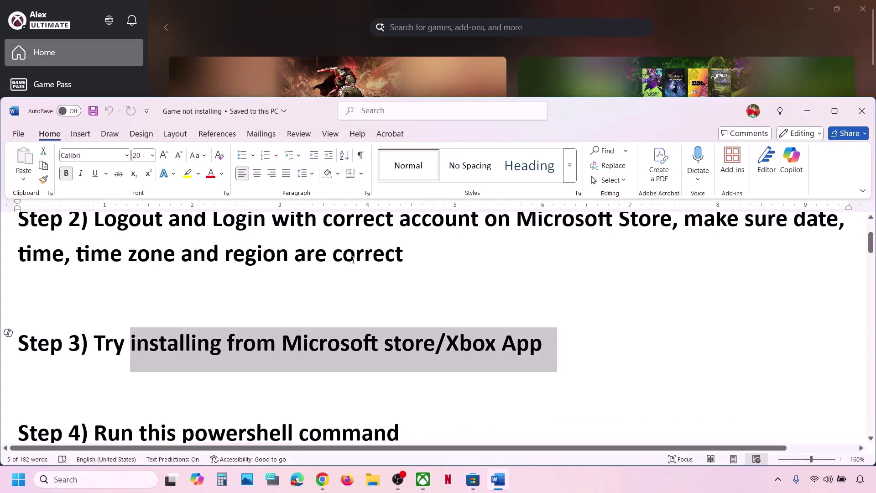
Copy the Step 4 Get-AppxPackage re-register command from the Word notes.
scroll(353, 259, "down", 5)
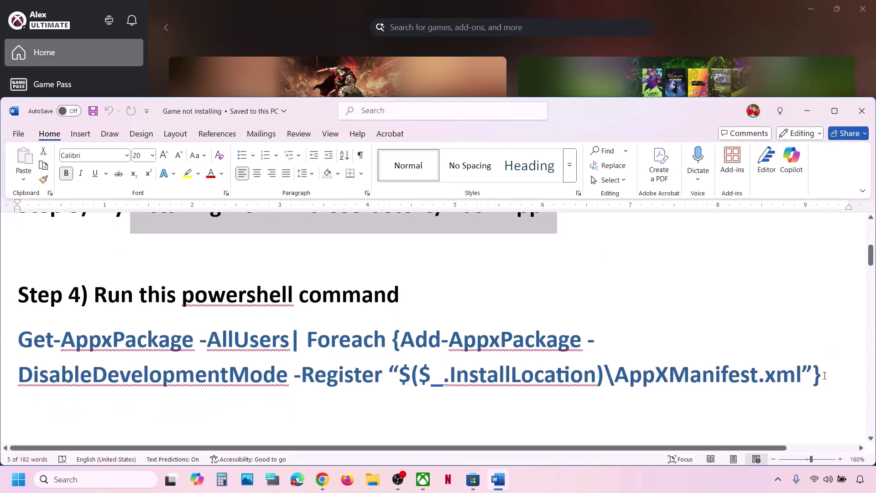
left_click_drag(824, 375, 32, 349)
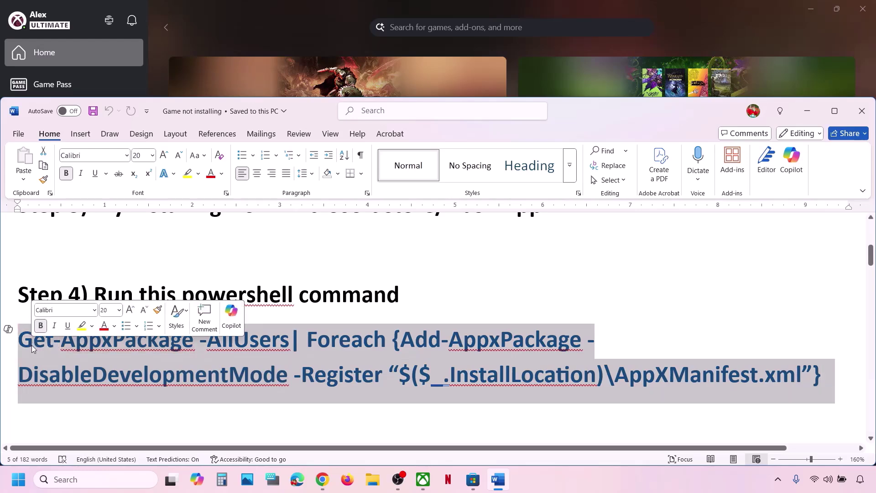
right_click(32, 349)
left_click(57, 165)
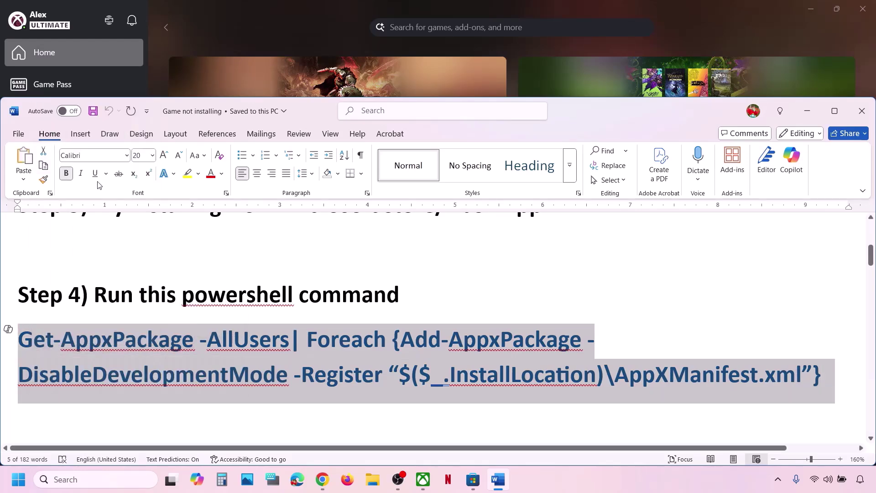
Run Windows PowerShell as administrator, paste the re-register command and execute it.
left_click(104, 486)
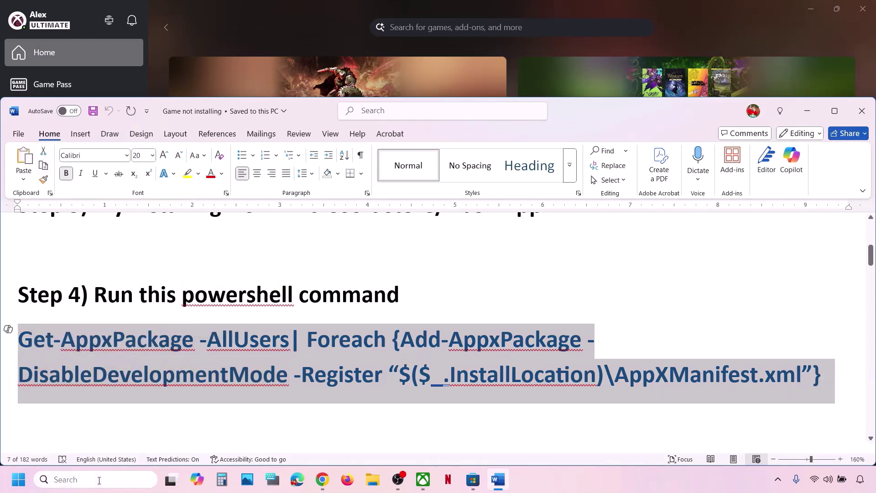
type("owershell")
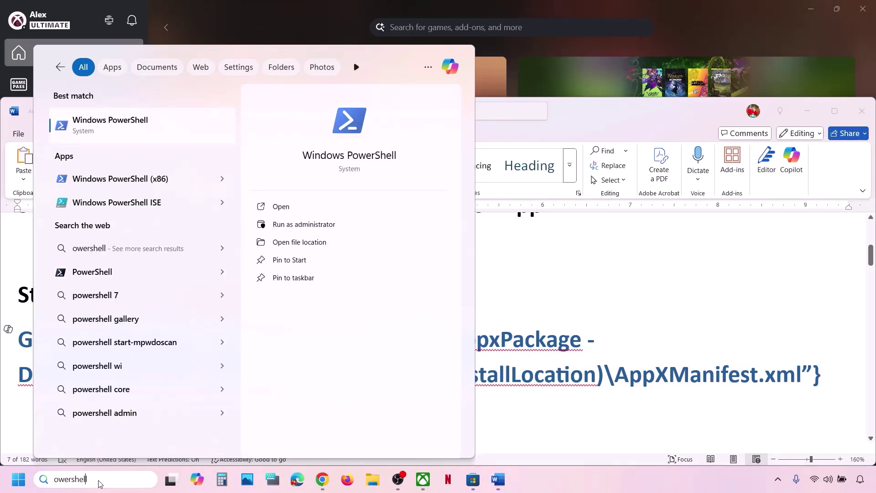
type("p")
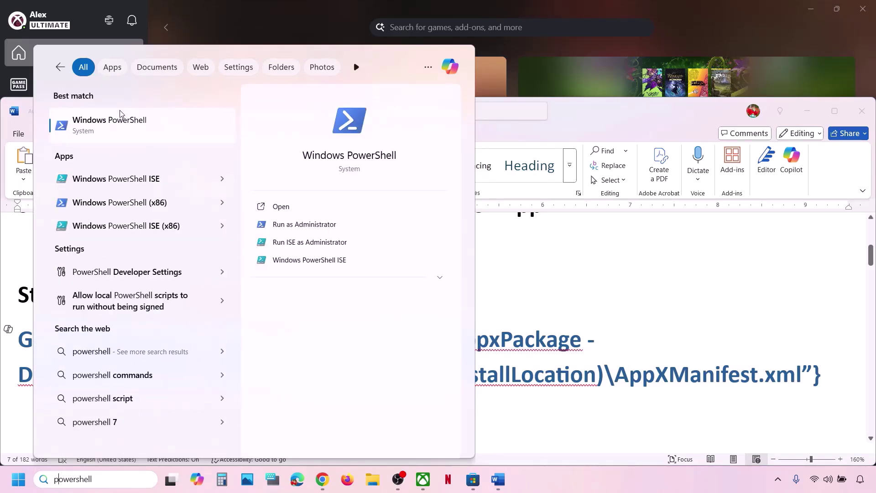
right_click(117, 126)
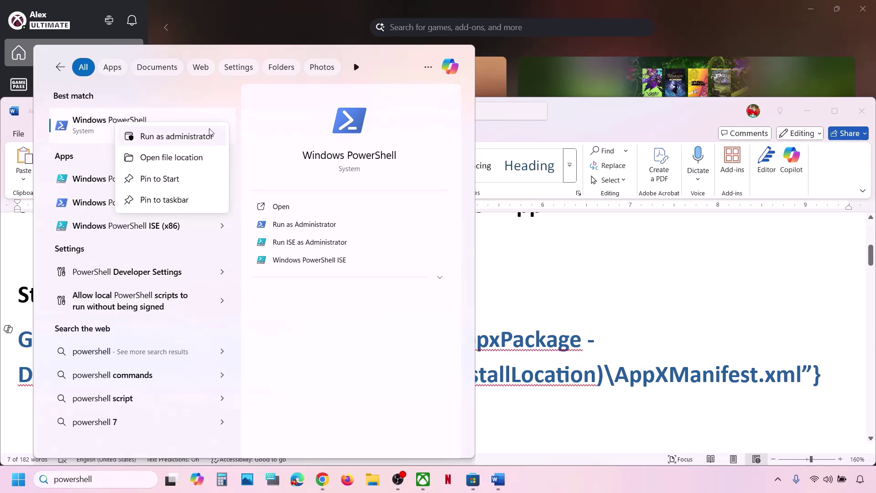
left_click(184, 141)
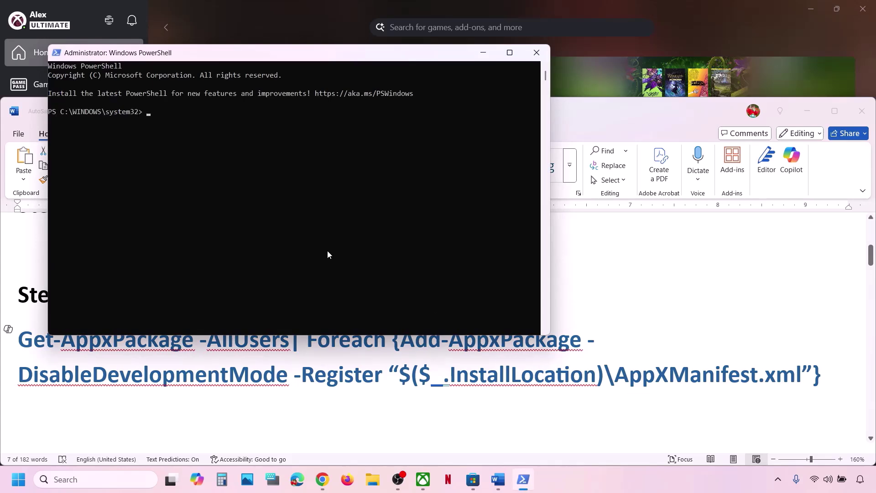
right_click(328, 251)
key("Return")
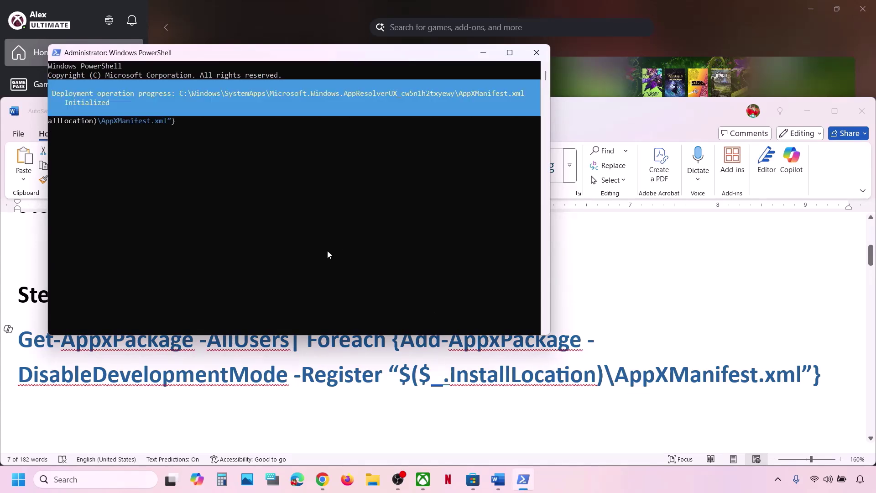